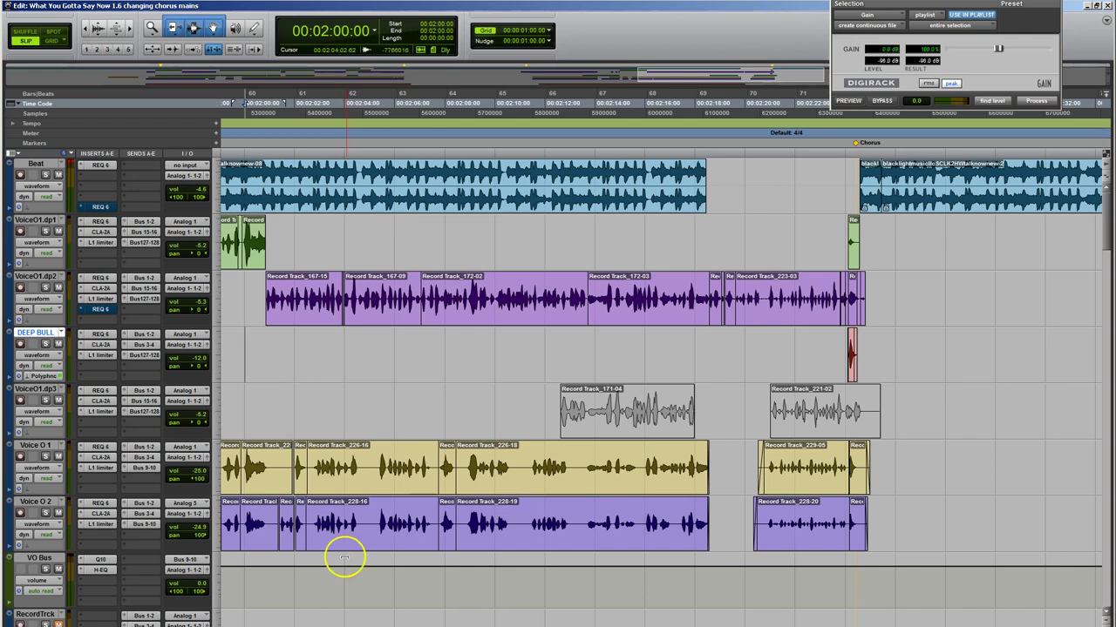
Set the playback start point on the timeline to 00:02:00:08
left_click(254, 343)
left_click(237, 342)
left_click(251, 345)
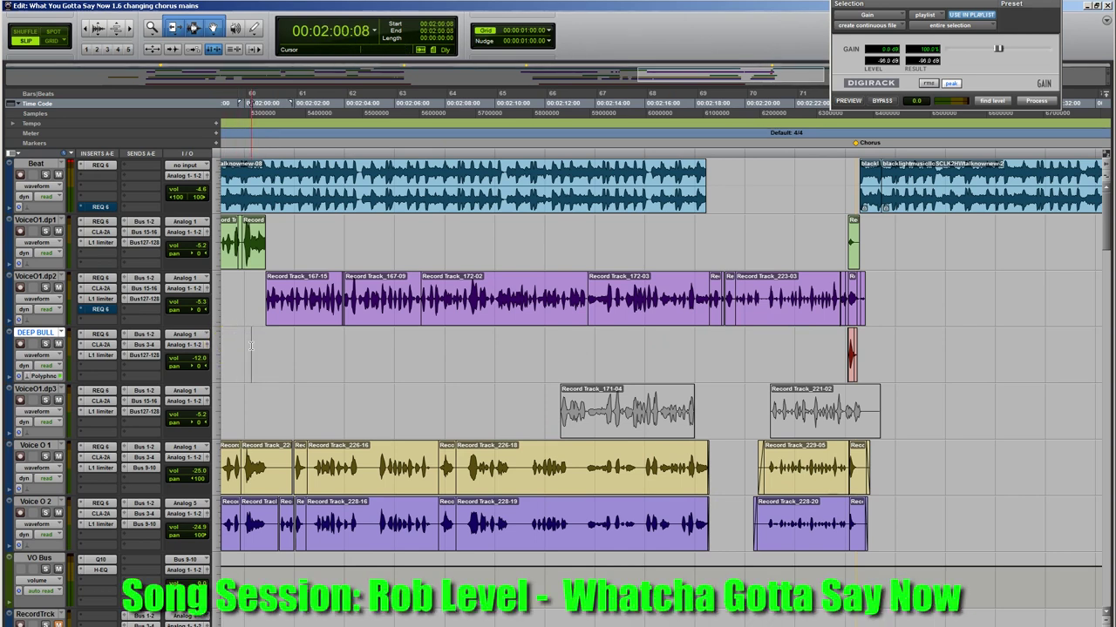
Bring up the EQ frequency-range chart, move it left and enlarge it to full screen
key("alt+Tab")
left_click_drag(958, 95, 718, 102)
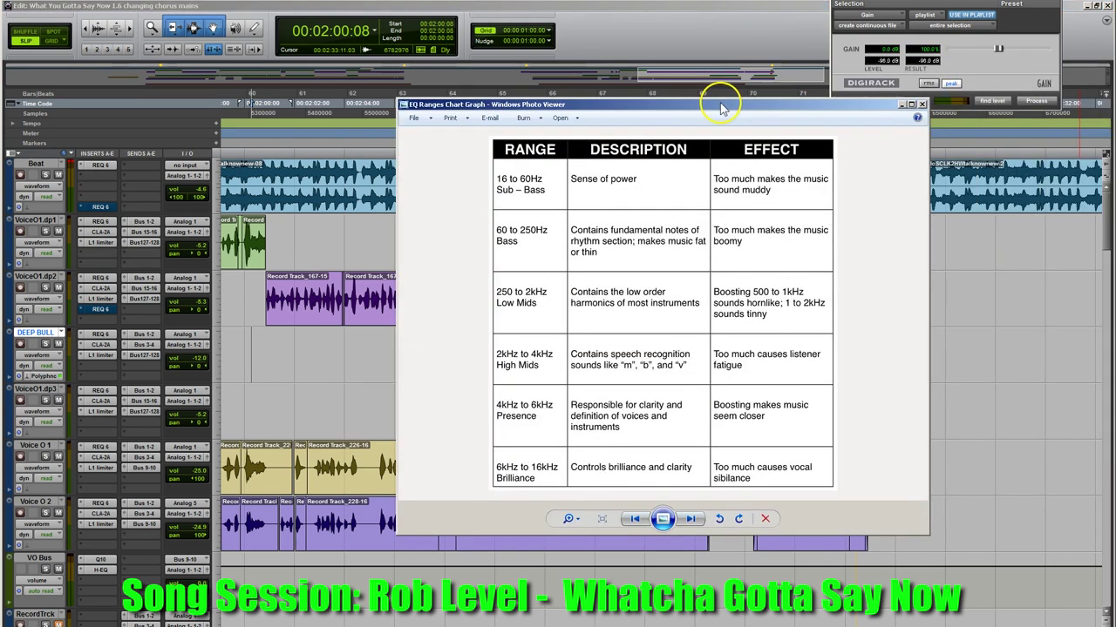
double_click(717, 102)
scroll(525, 291, "up", 1)
scroll(593, 279, "up", 1)
scroll(596, 276, "down", 1)
Back in Pro Tools, open the Renaissance Equalizer (REQ 6) insert on VoiceO1.dp2
key("alt+Tab")
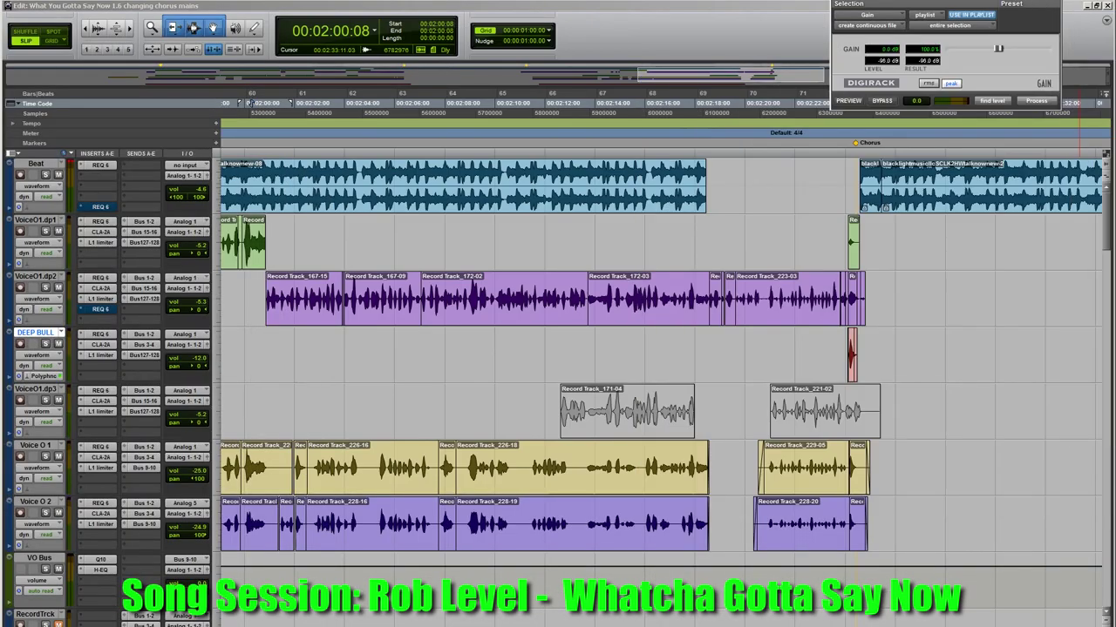
left_click(104, 278)
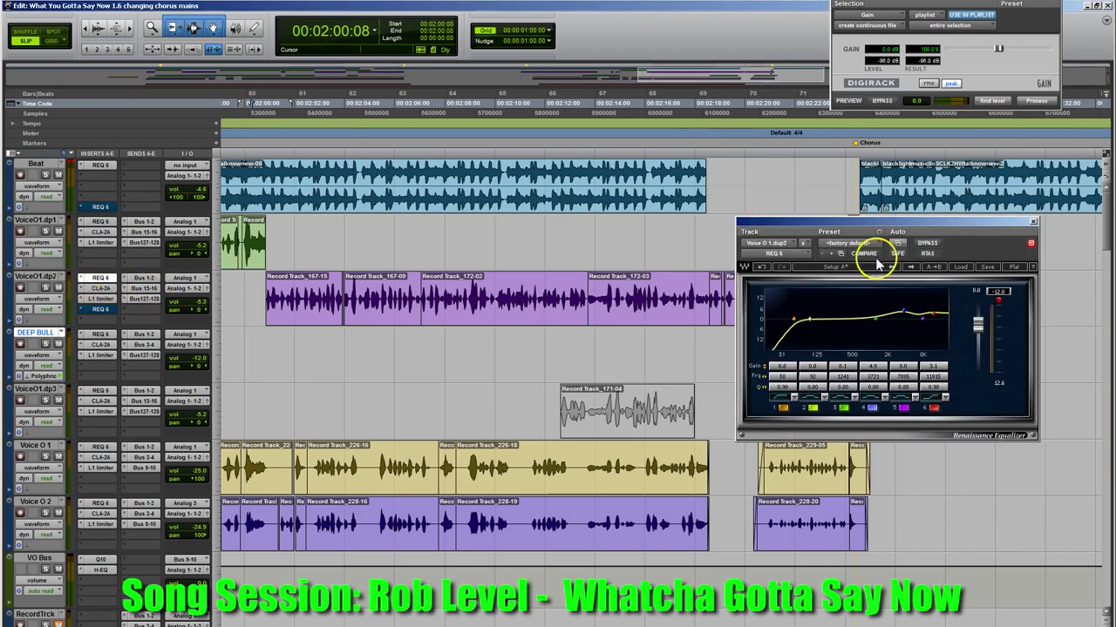
left_click_drag(759, 226, 624, 185)
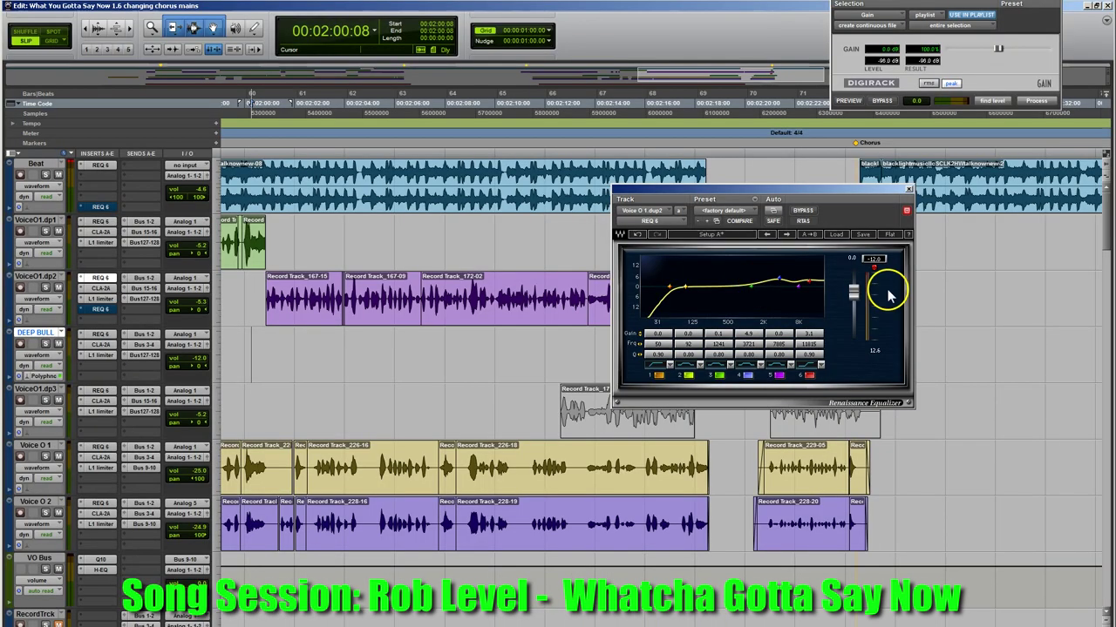
key("alt+Tab")
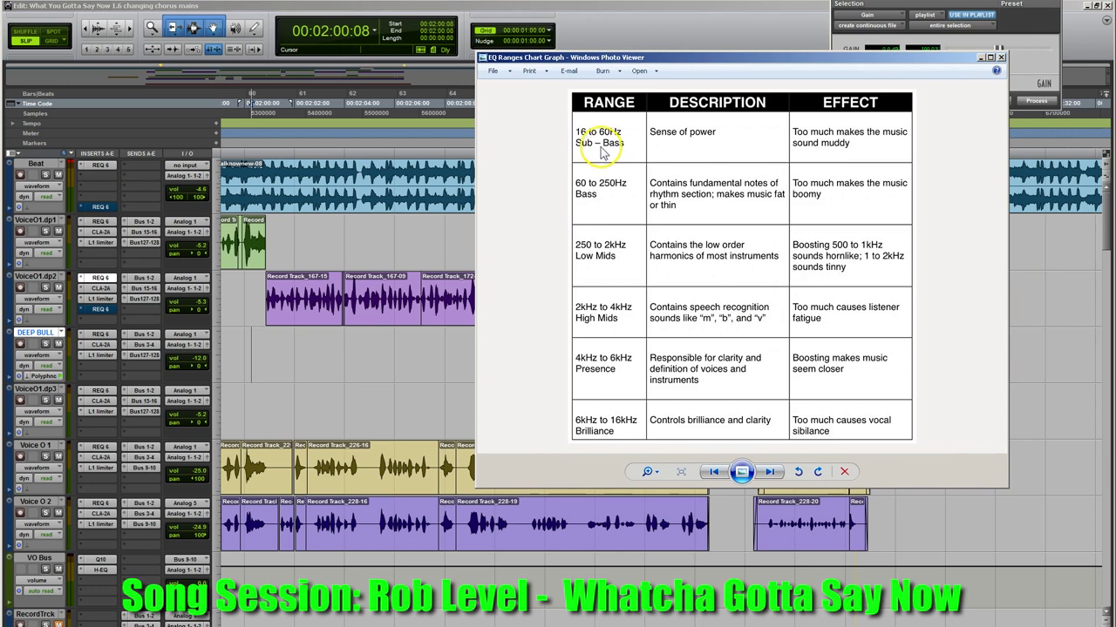
left_click_drag(671, 61, 261, 85)
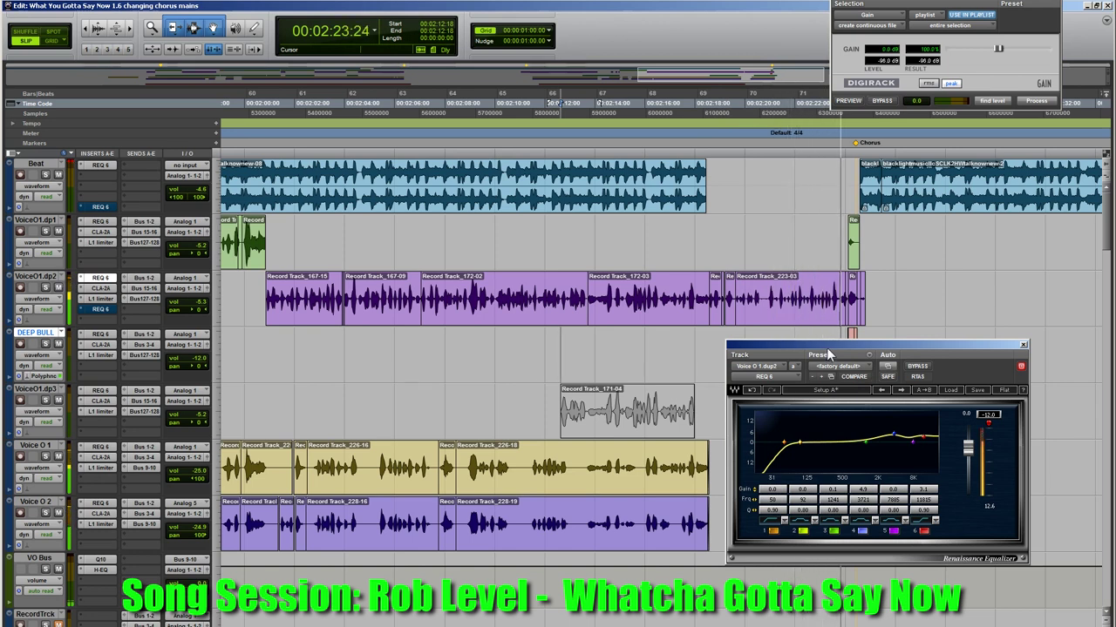
Stop playback and move the EQ window aside to uncover the vocal regions
left_click_drag(842, 345, 737, 215)
key("space")
mouse_move(720, 221)
left_mouse_down()
mouse_move(865, 301)
mouse_move(787, 342)
mouse_move(754, 222)
mouse_move(737, 209)
left_mouse_up()
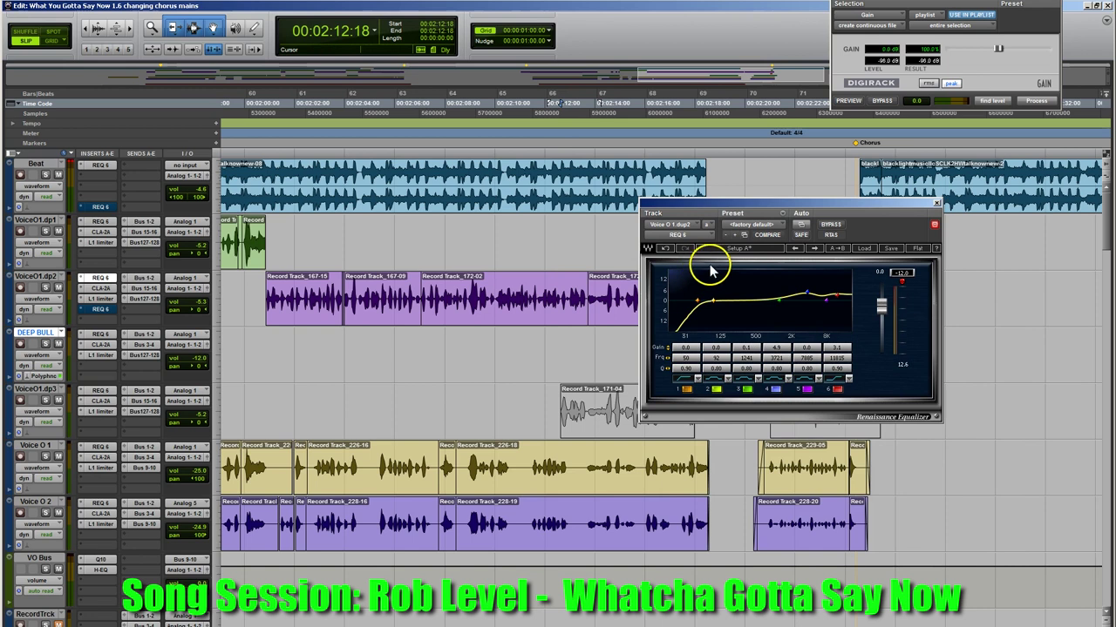
left_click_drag(845, 221, 676, 350)
Zoom the timeline in around bar 70 and set the playback start to 02:18:14
left_click(722, 236)
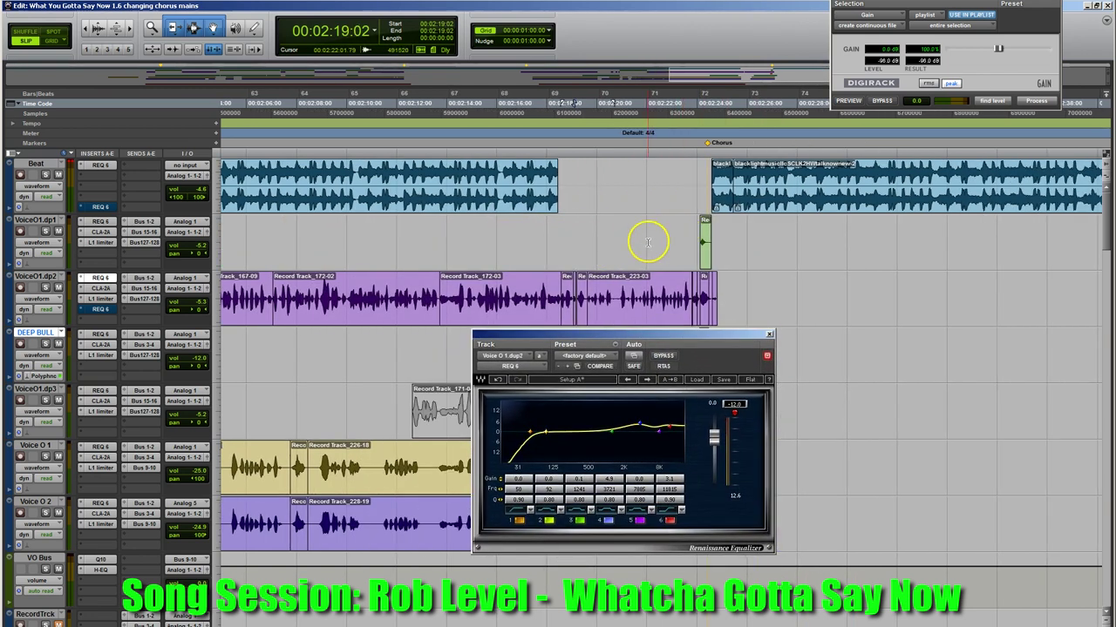
left_click(653, 237)
left_click(281, 231)
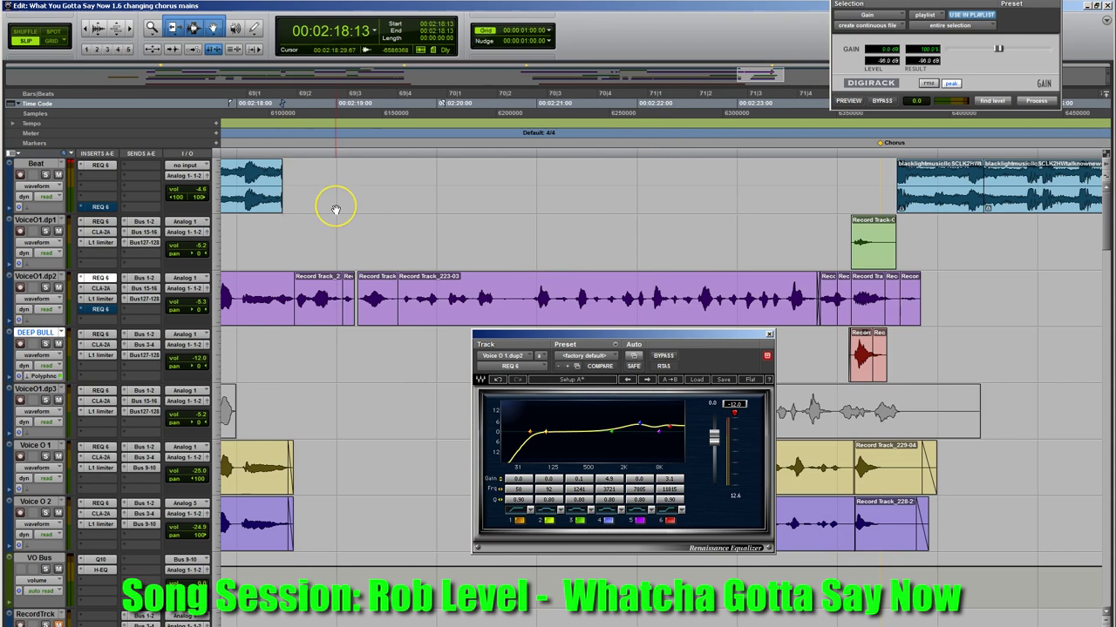
key("space")
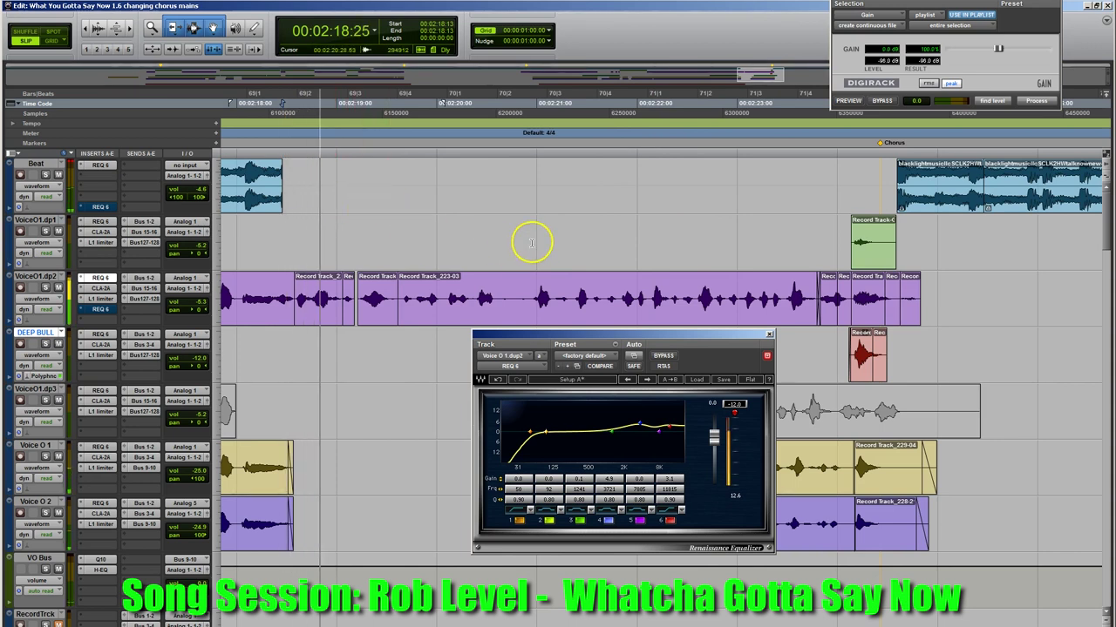
left_click(640, 443)
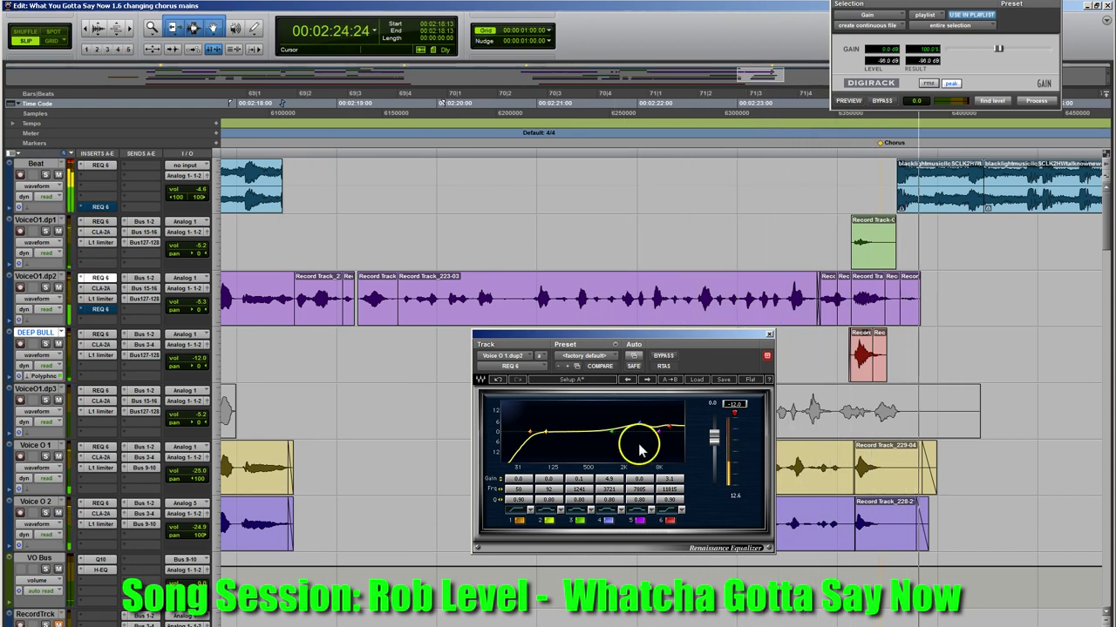
left_click(269, 231)
left_click(282, 235)
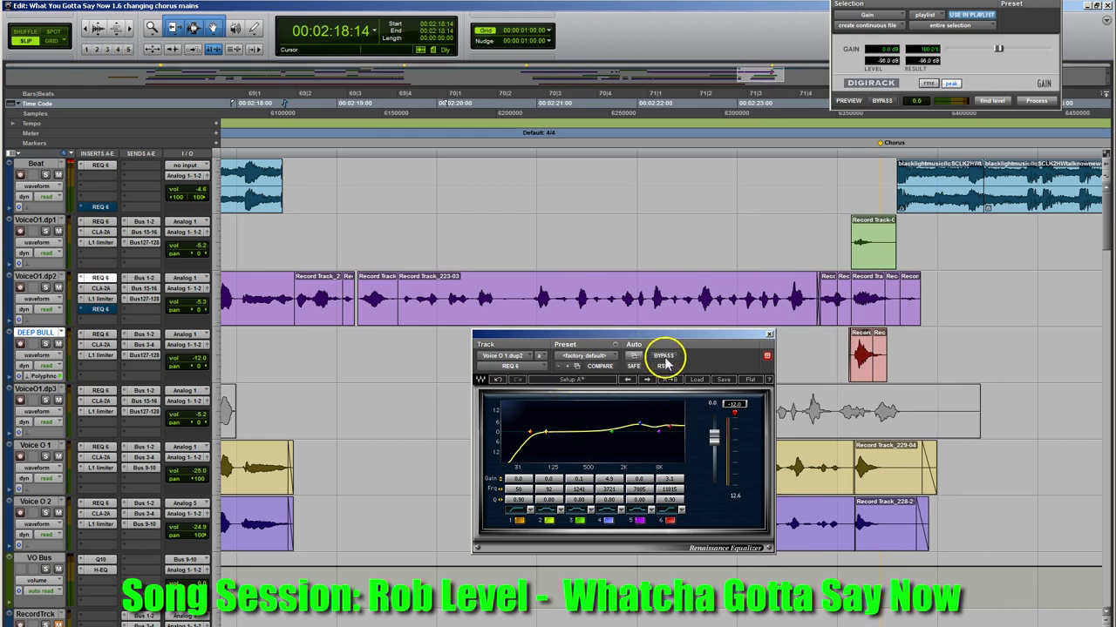
Audition the passage, take the EQ off bypass, and drop band 4 to 1.8 dB at 3858 Hz
key("space")
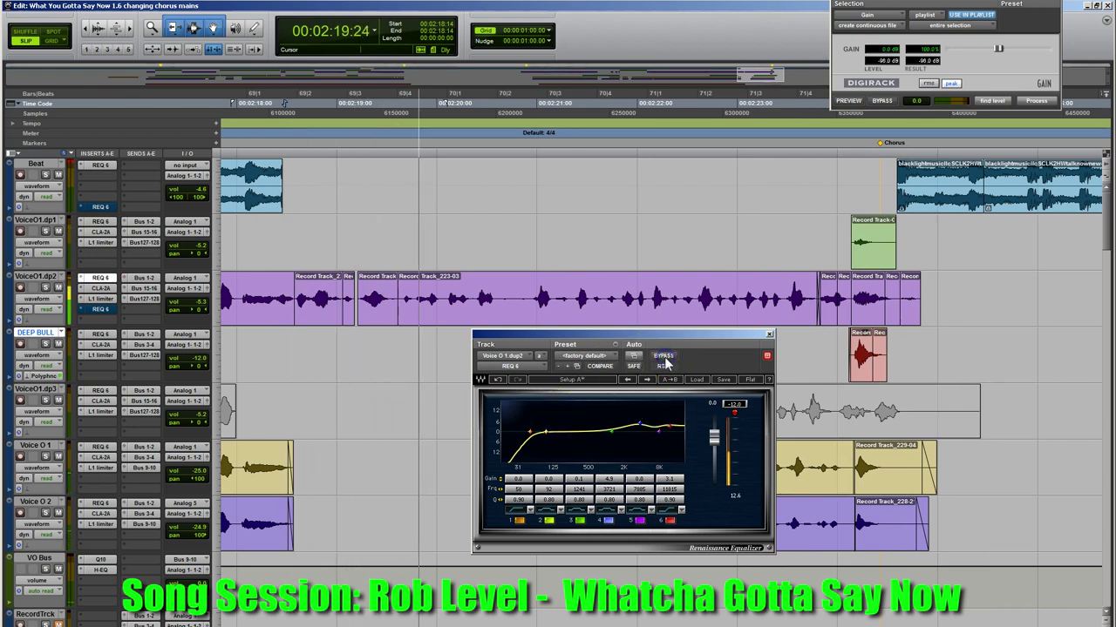
key("space")
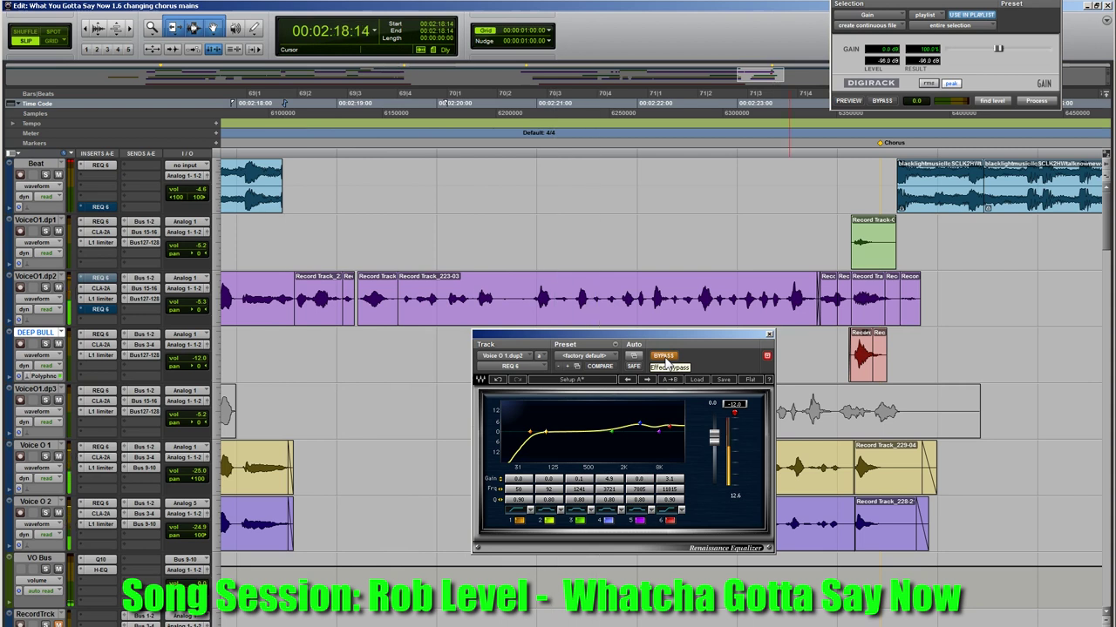
left_click(664, 360)
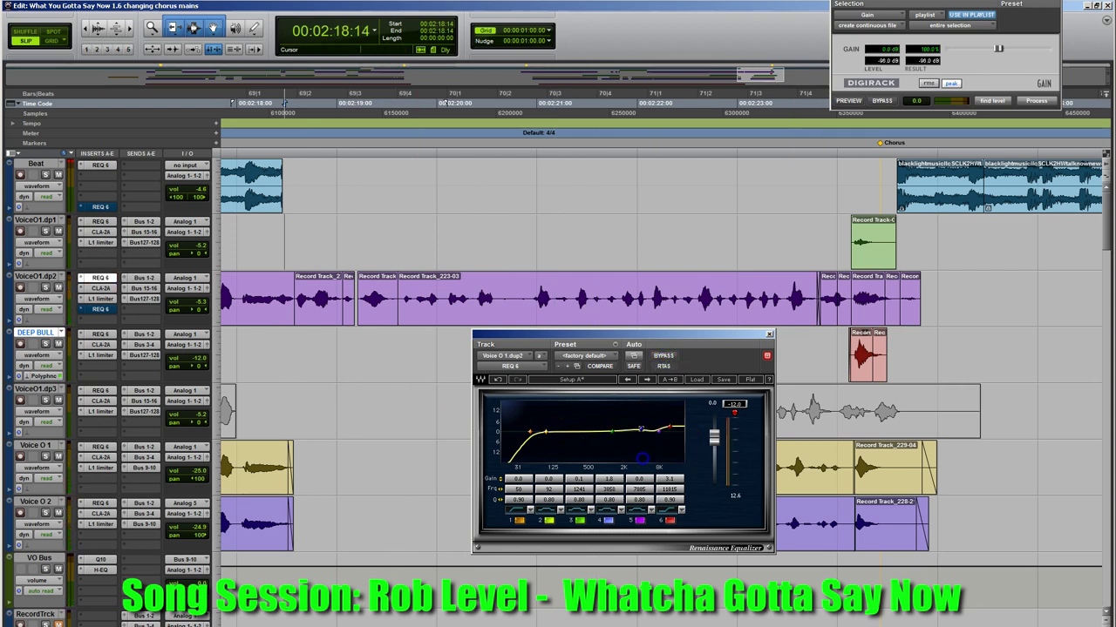
left_click_drag(644, 435, 642, 436)
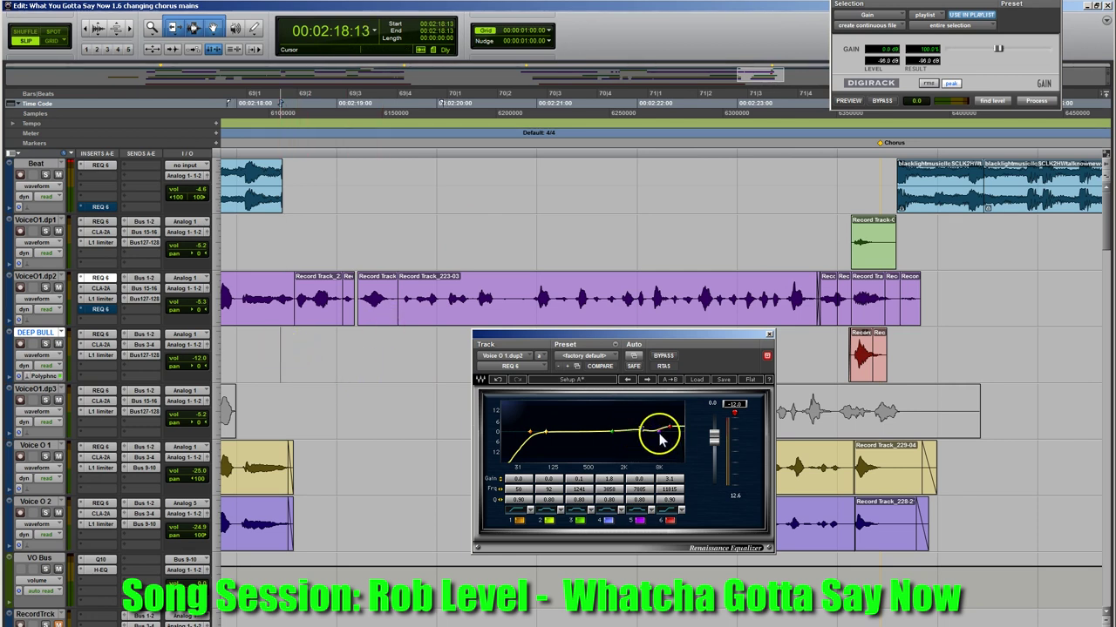
double_click(307, 349)
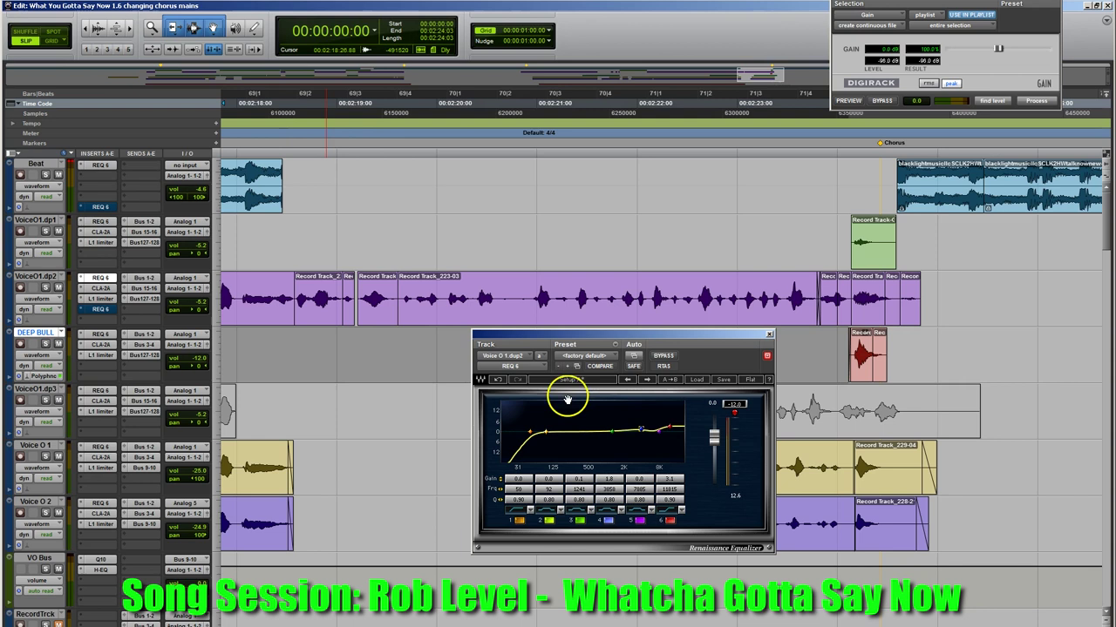
Play from before the chorus while auditioning a +18 dB band 4 boost near 4362 Hz
left_click(255, 339)
key("space")
left_click_drag(626, 422, 643, 402)
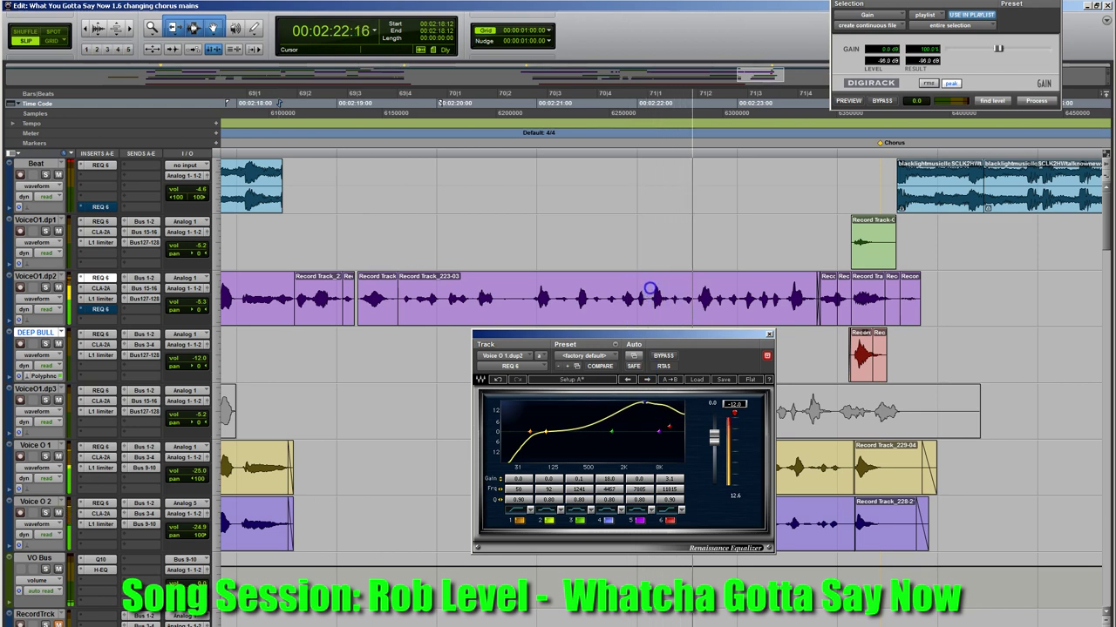
left_click(686, 485)
key("space")
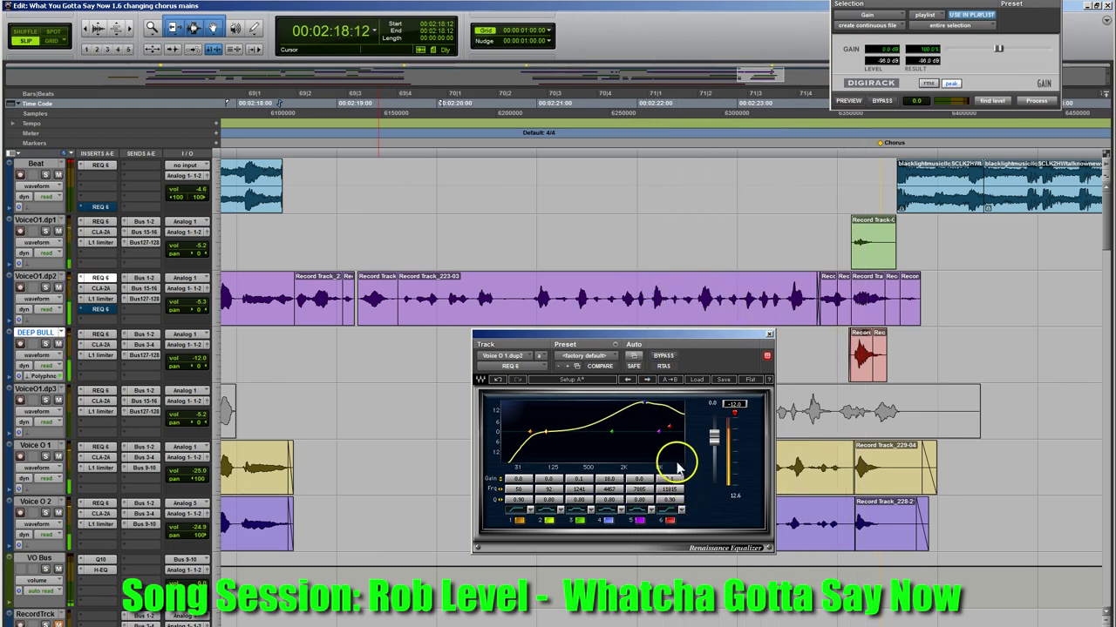
Reset bands 4 and 6 to 0 dB and boost band 2 by 17.5 dB at 61 Hz
left_click_drag(647, 407, 644, 432)
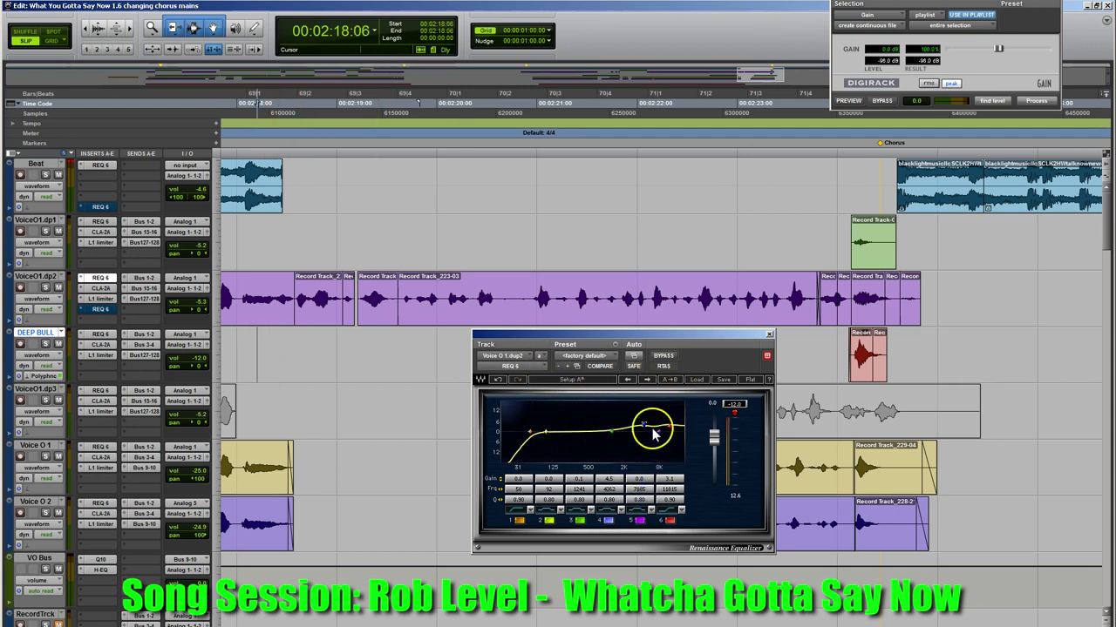
left_click(620, 480, "alt")
left_click(670, 480, "alt")
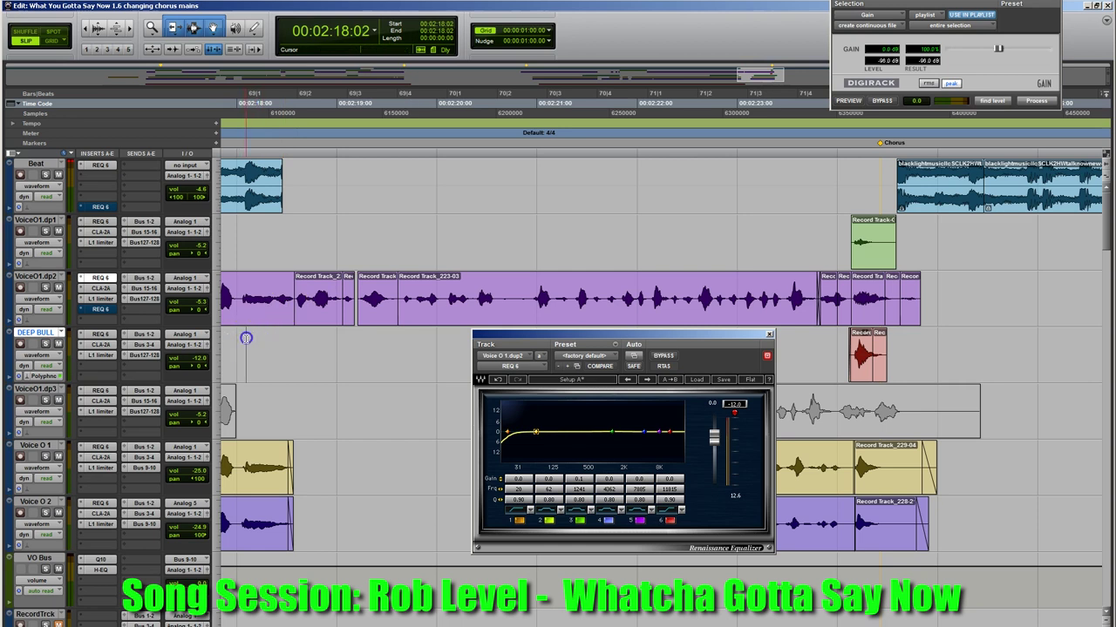
left_click_drag(535, 432, 535, 403)
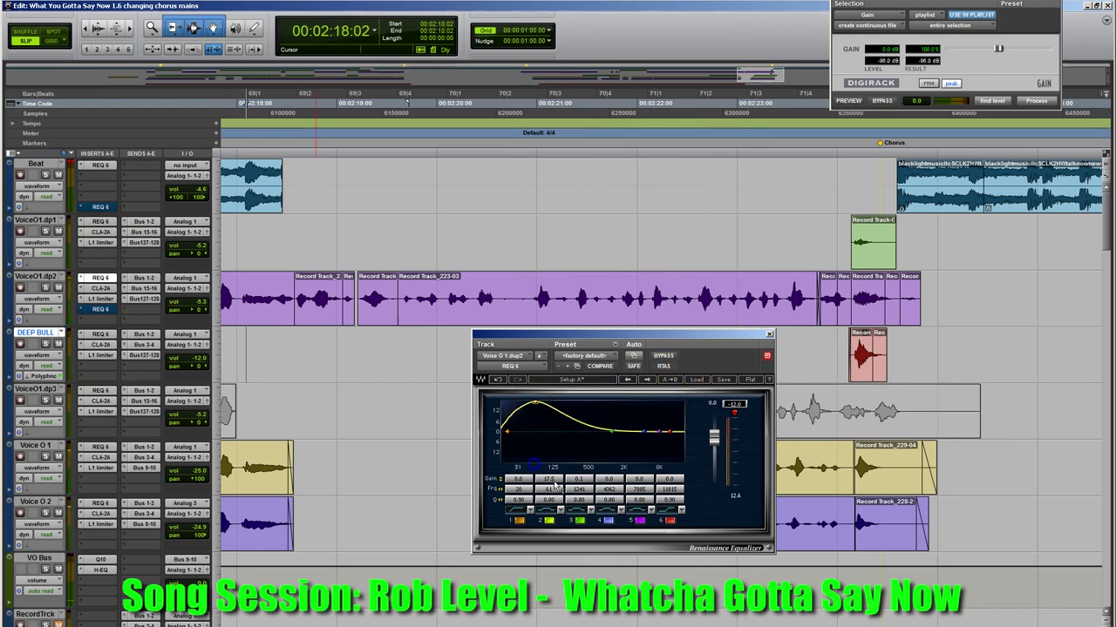
key("alt+Tab")
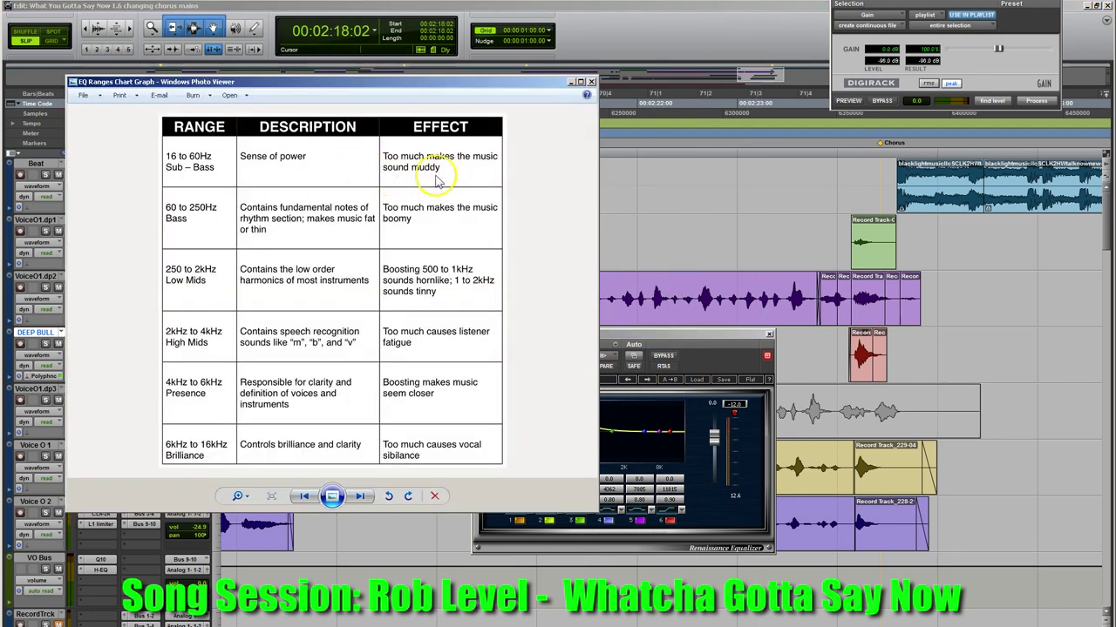
left_click(570, 83)
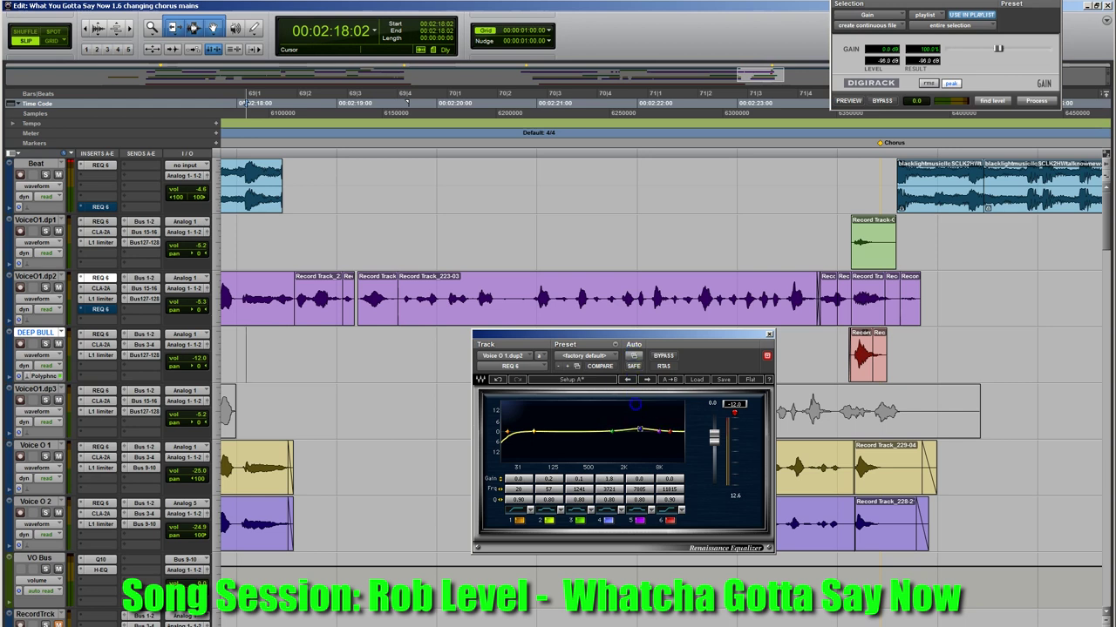
Play from just before the chorus and raise band 4 about 6 dB around 2.6 kHz
left_click(249, 343)
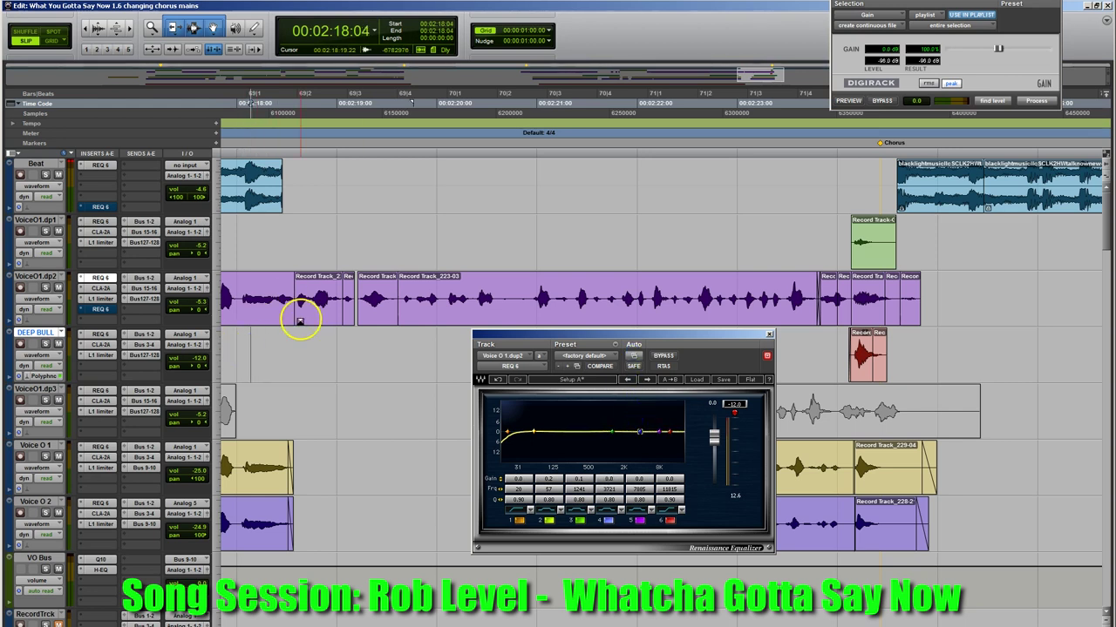
key("space")
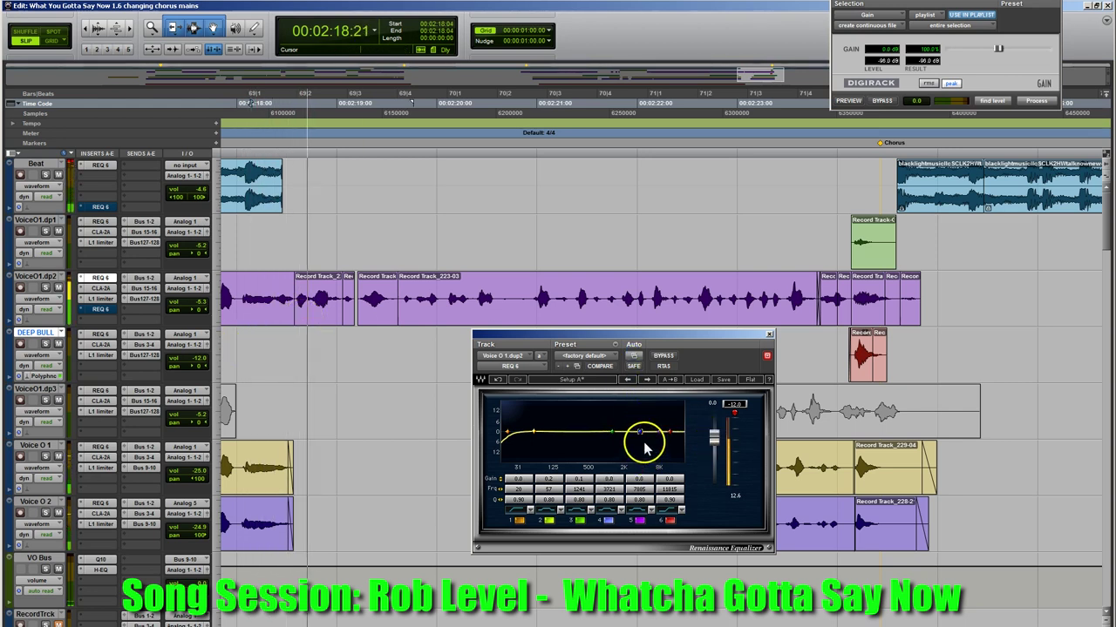
left_click_drag(641, 433, 645, 359)
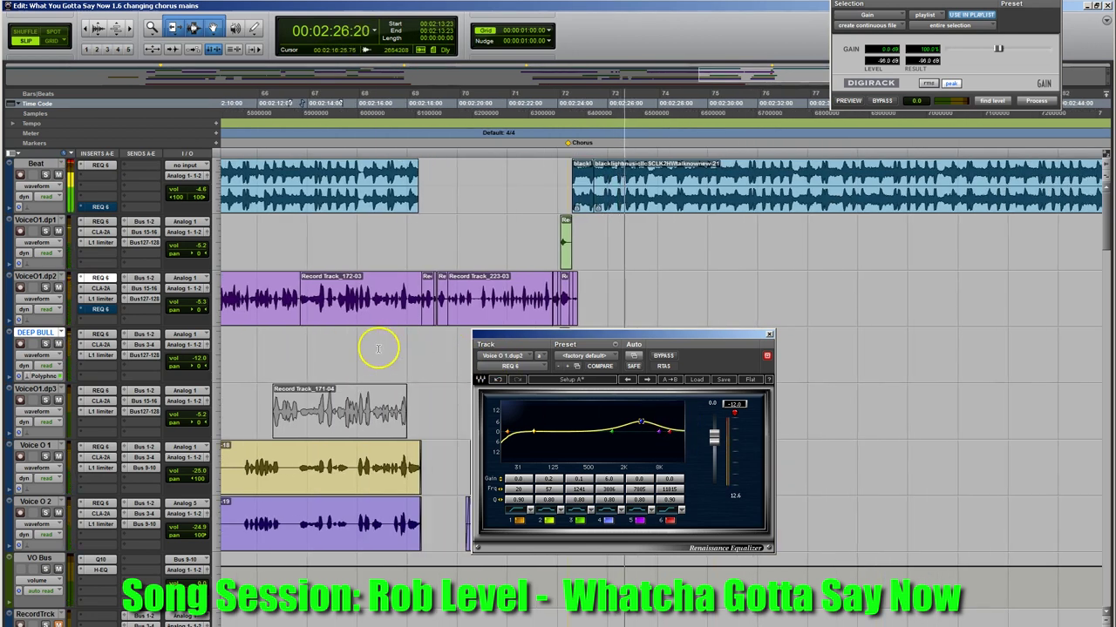
Move the EQ window up and right, stop playback, and reopen REQ 6 on Voice01.dp2
left_click_drag(654, 334, 923, 245)
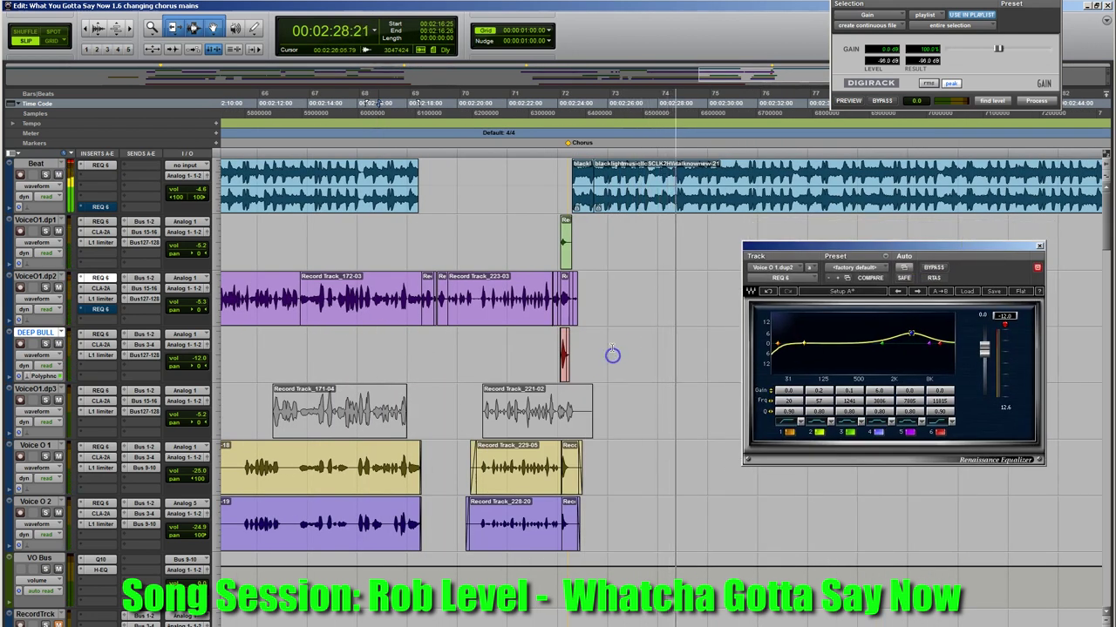
scroll(612, 348, "down", 2)
scroll(613, 348, "left", 1)
scroll(657, 351, "up", 2)
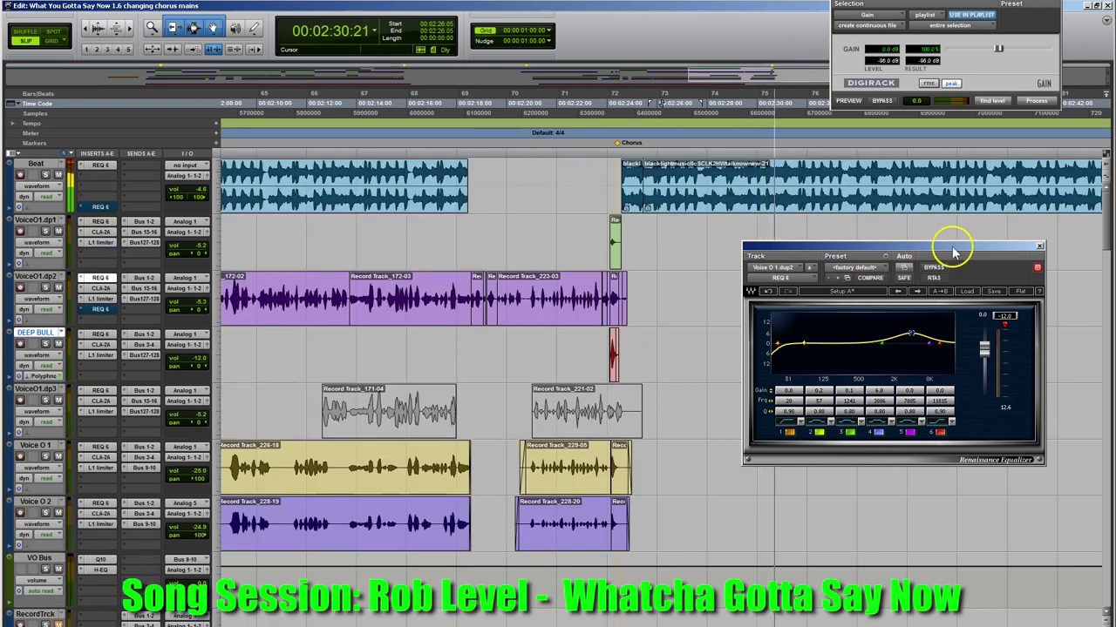
key("space")
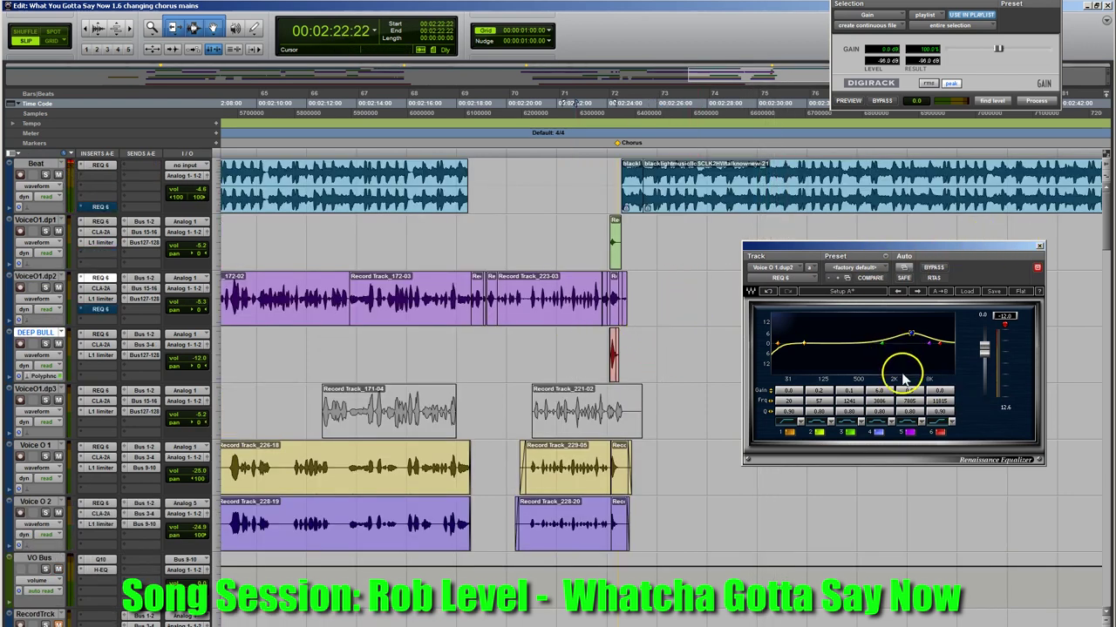
left_click(102, 281)
left_click(976, 252)
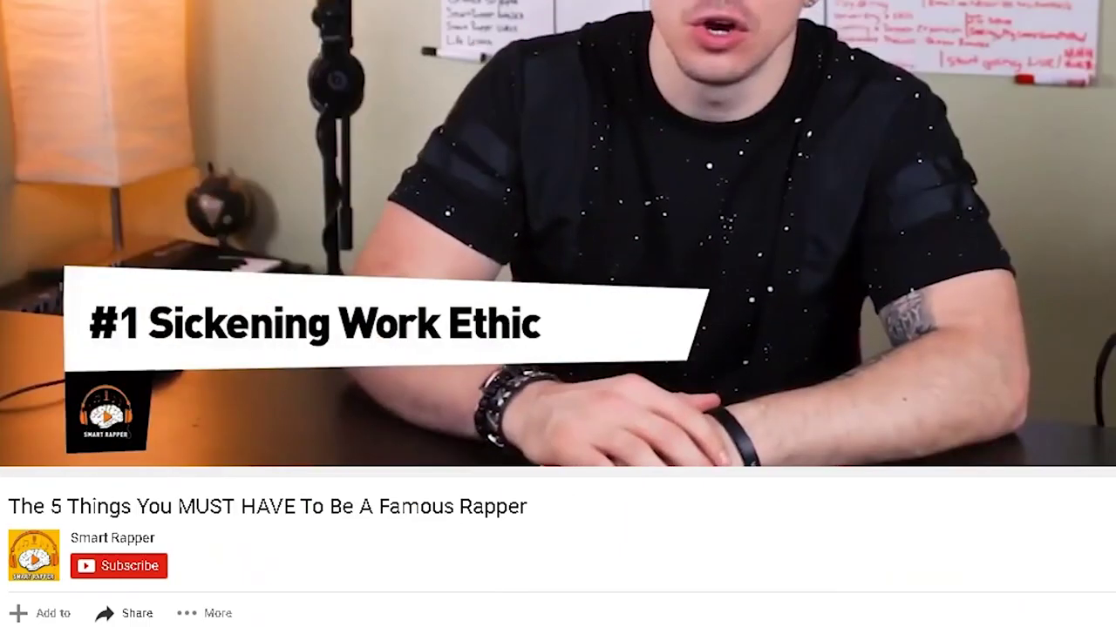
Subscribe to Smart Rapper, choose 'Send me all notifications for this channel' and save
left_click(150, 568)
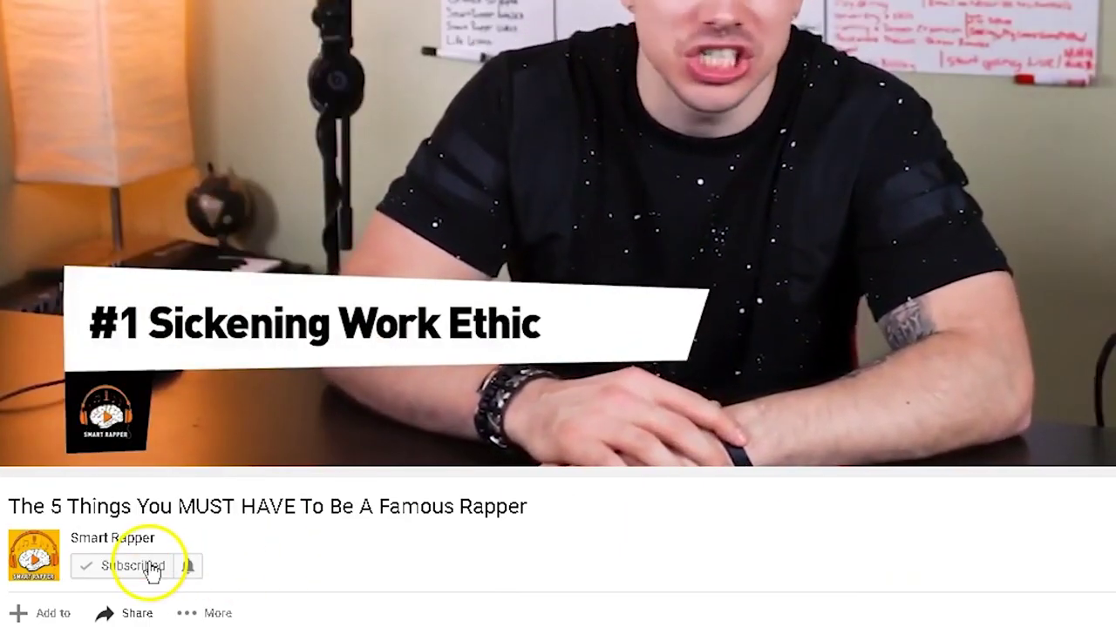
left_click(184, 567)
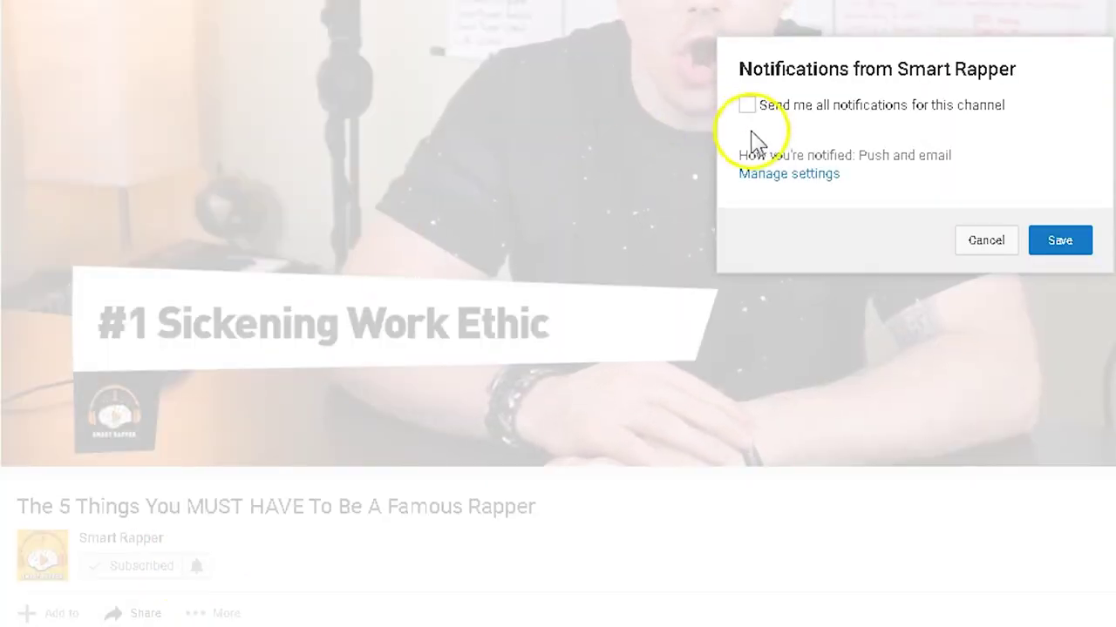
left_click(743, 109)
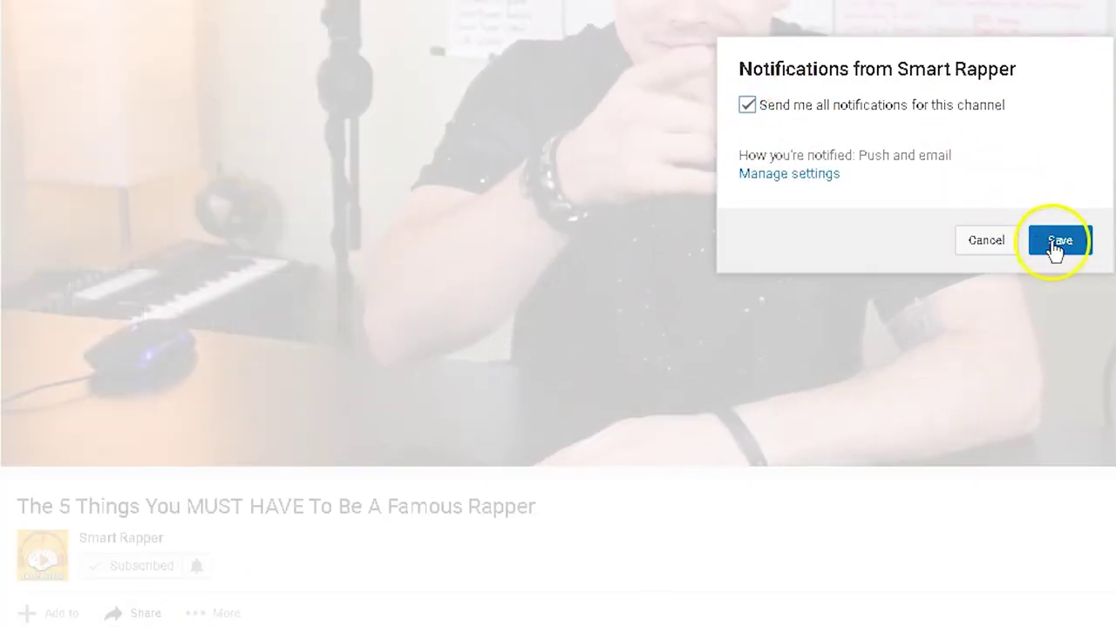
left_click(1058, 248)
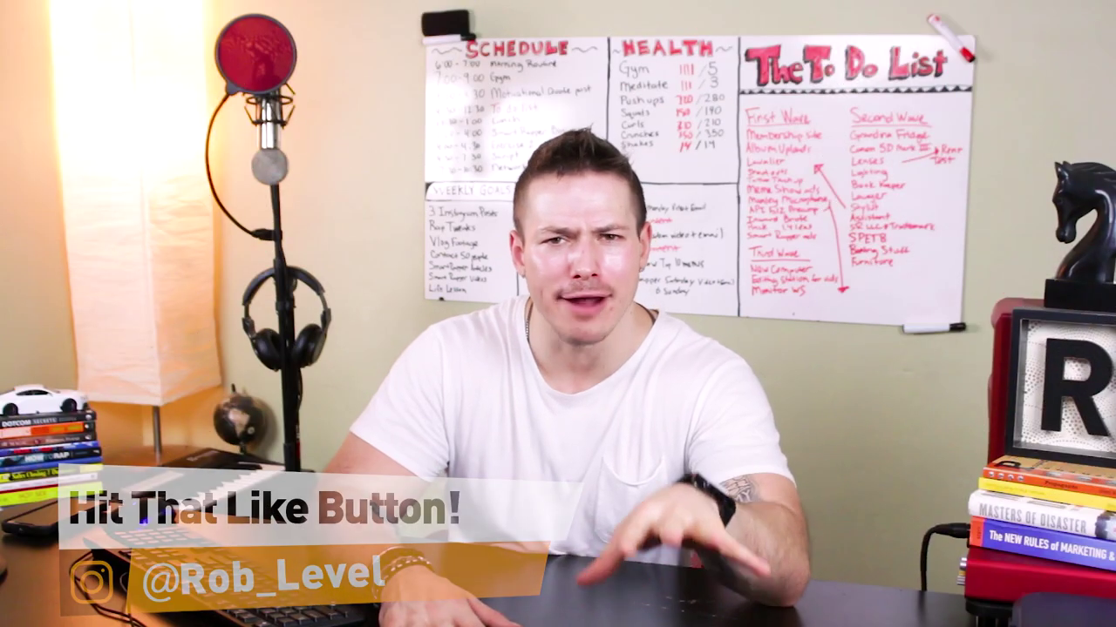